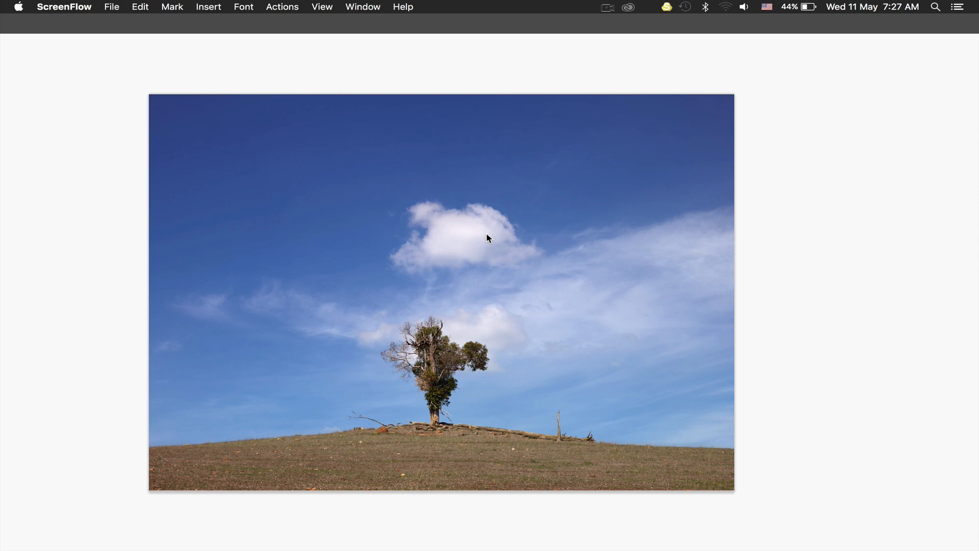
Step: Duplicate the Background layer and set the copy to Overlay blending at 60% opacity
click(485, 236)
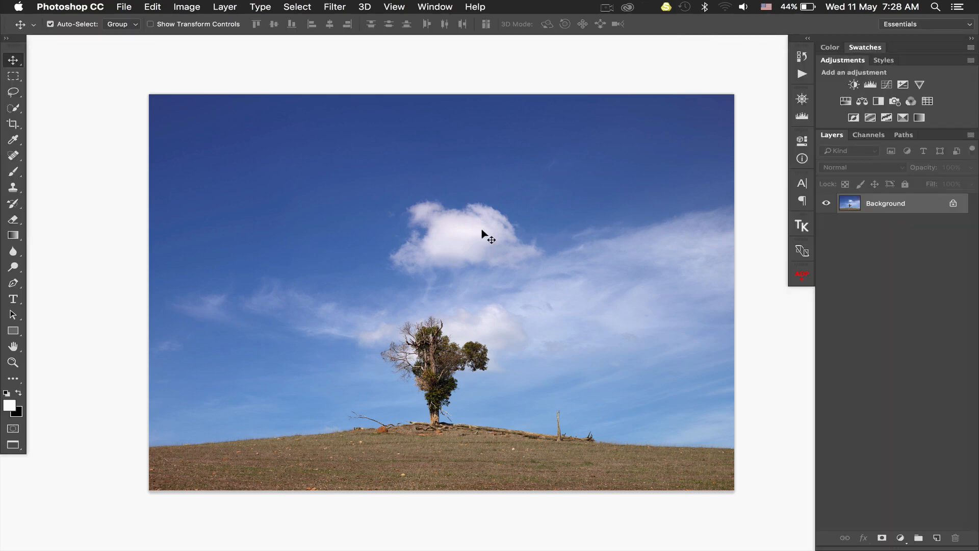
key(super+j)
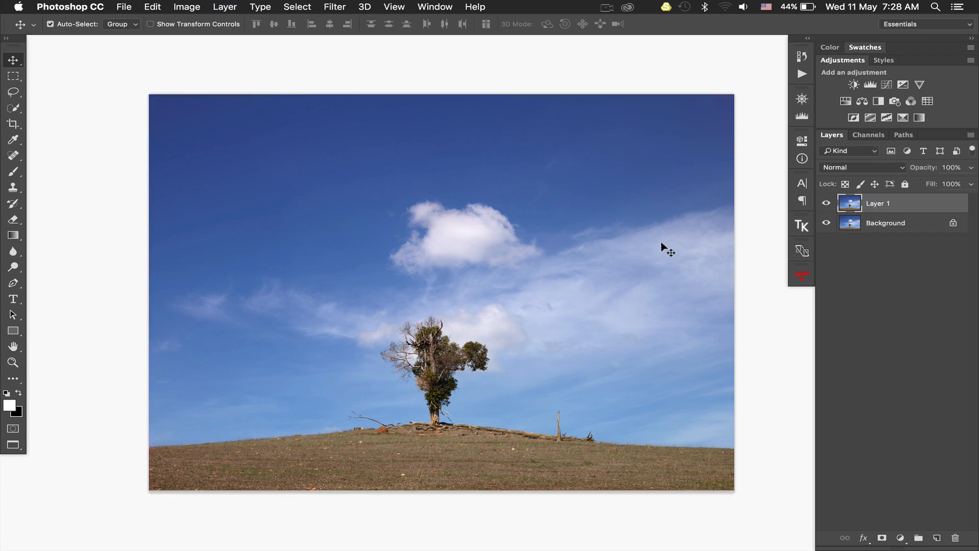
click(861, 167)
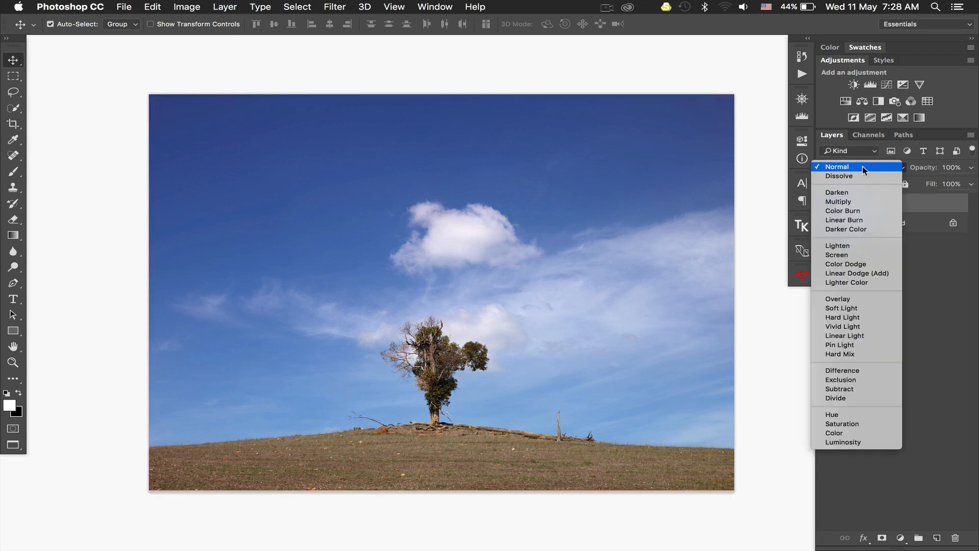
click(843, 298)
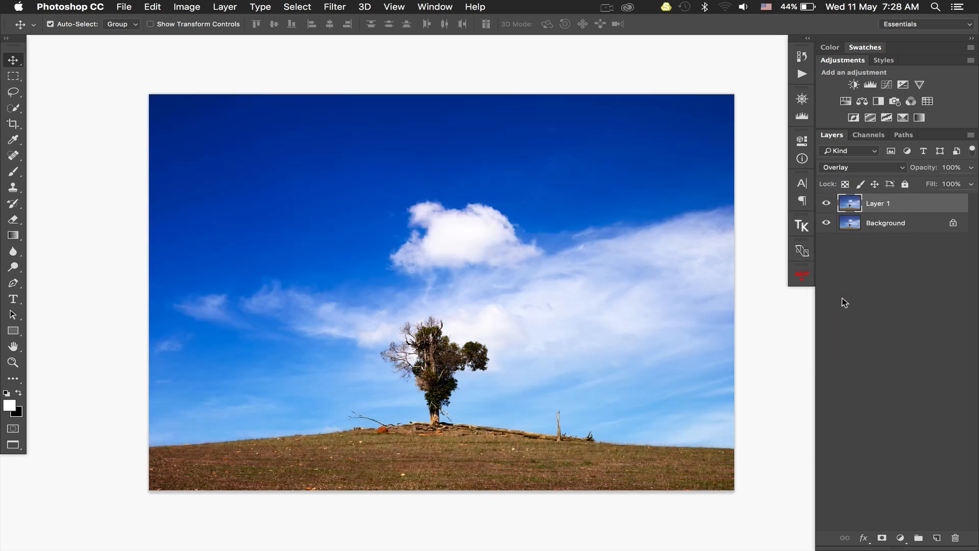
click(951, 168)
text(60)
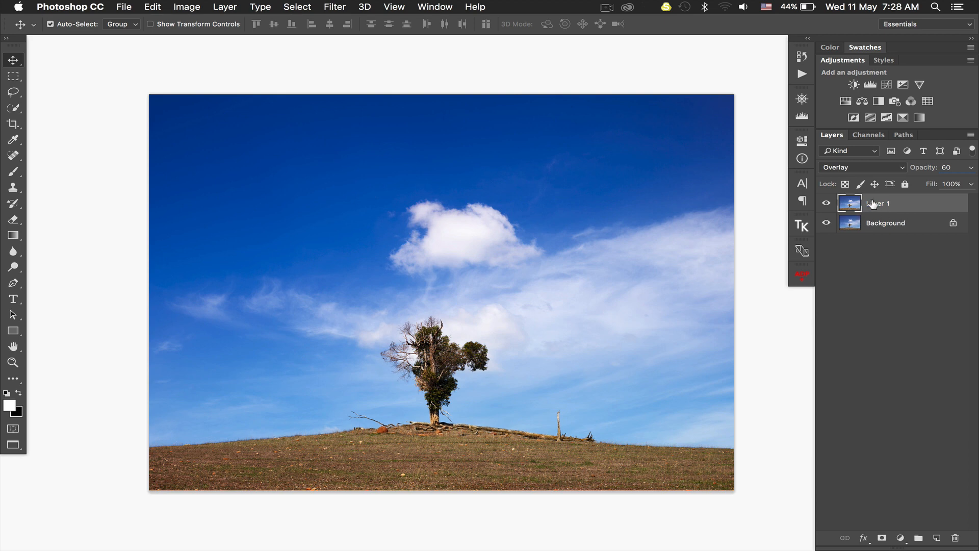
click(876, 223)
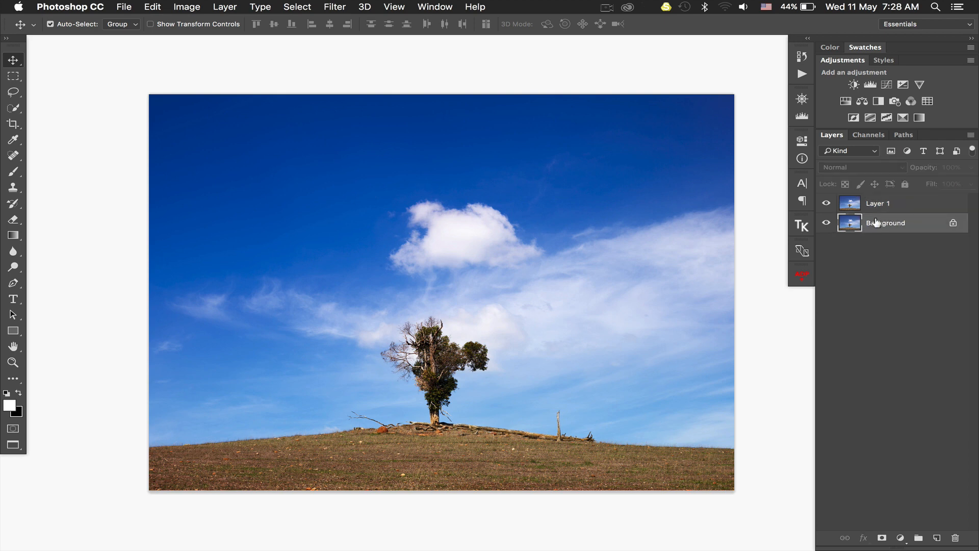
click(875, 204)
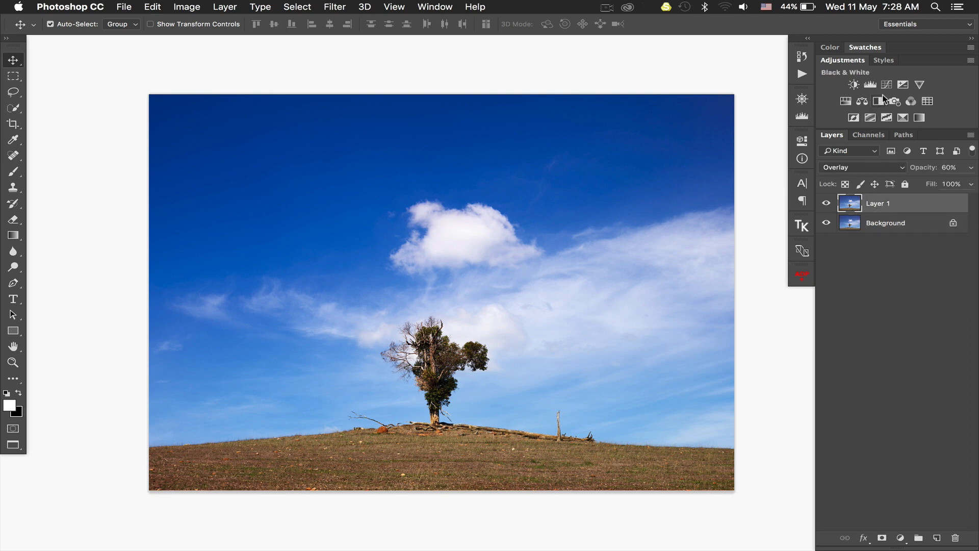
Step: Add a monochrome Channel Mixer adjustment layer with Red 100%, Green 200% and Blue -200%, and move it between Layer 1 and Background
click(910, 100)
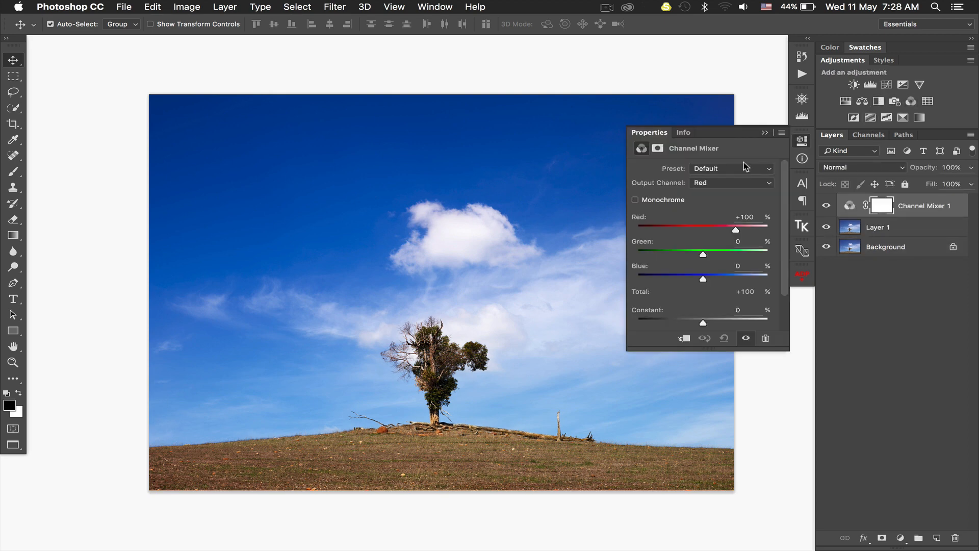
click(635, 200)
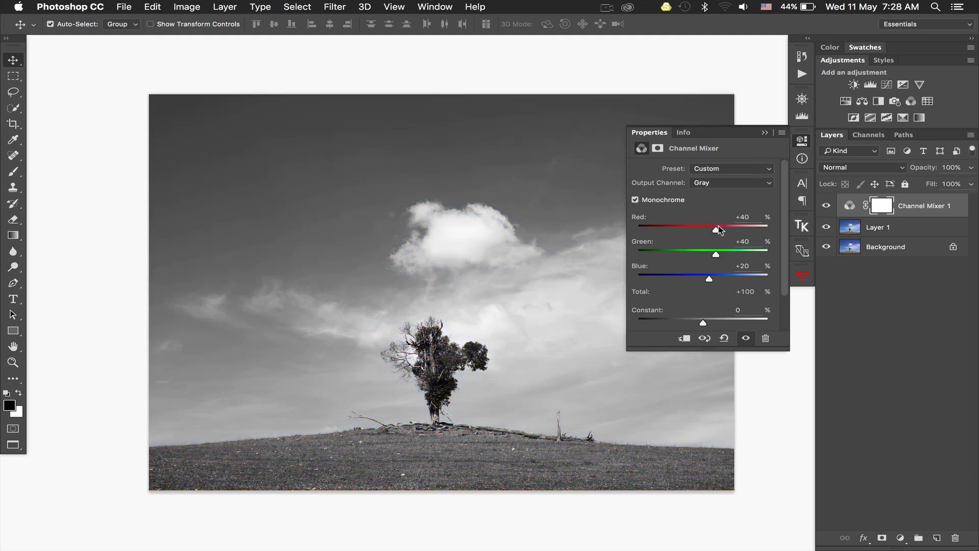
click(745, 217)
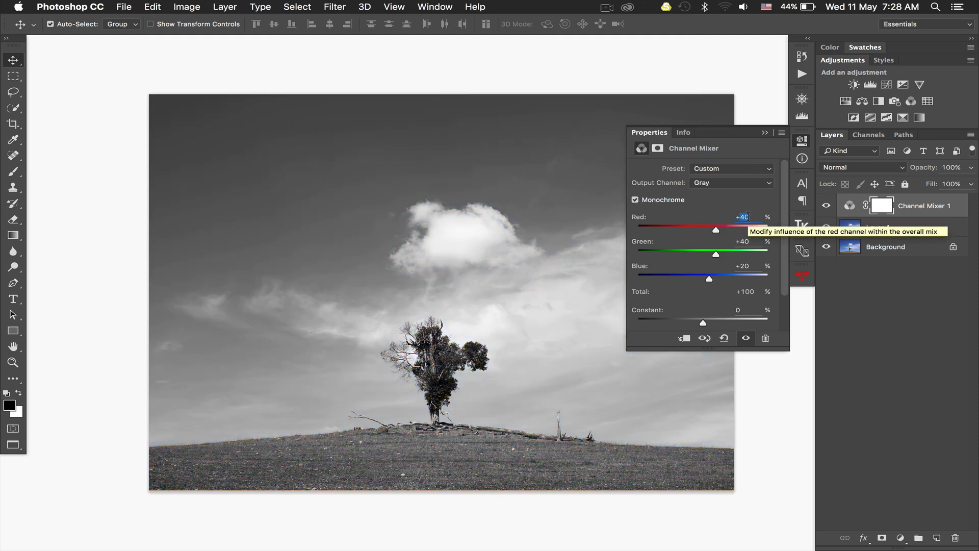
text(100)
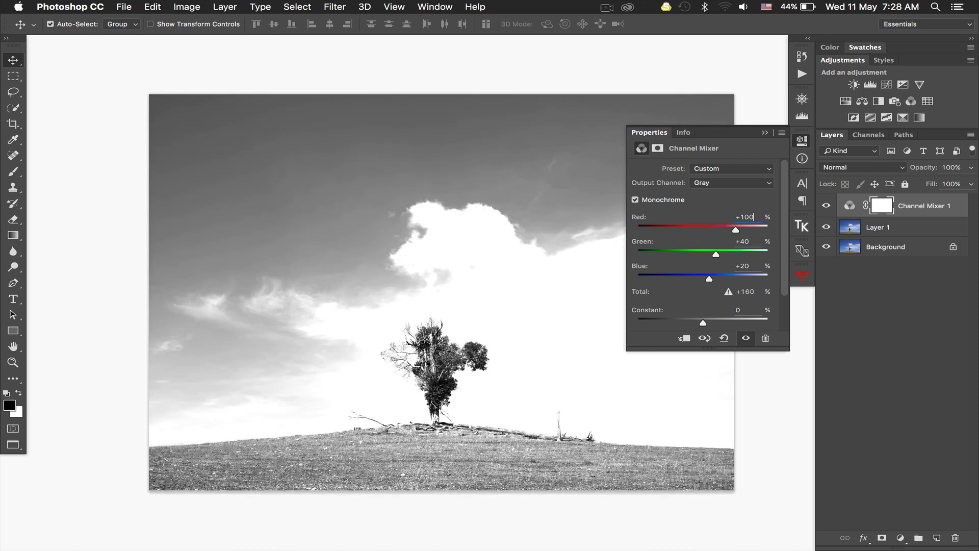
key(Tab)
text(200)
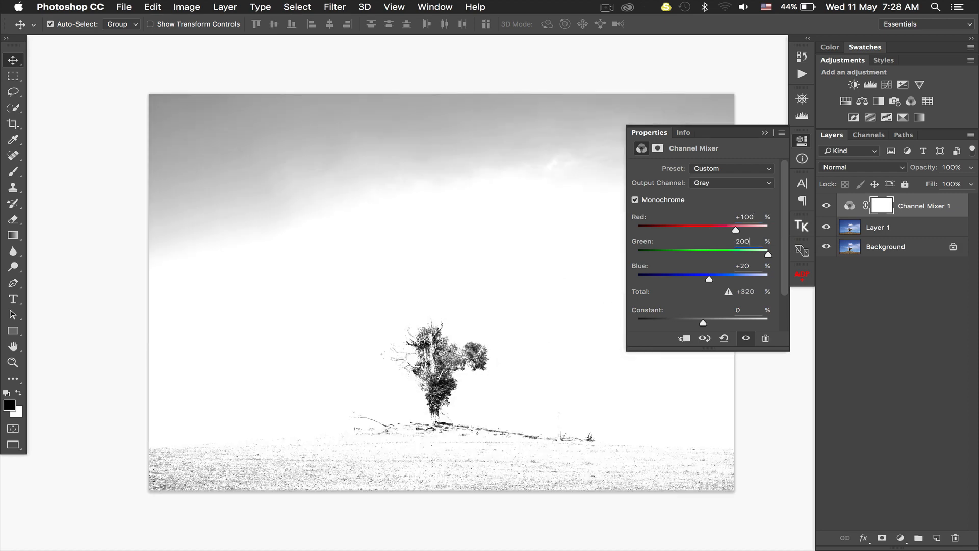
key(Tab)
text(-200)
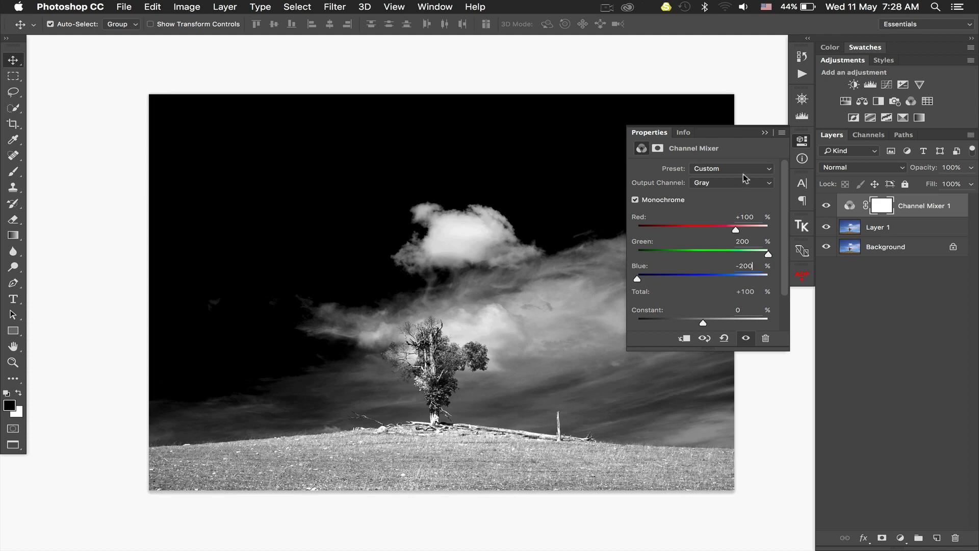
drag(934, 206, 933, 237)
drag(918, 205, 913, 235)
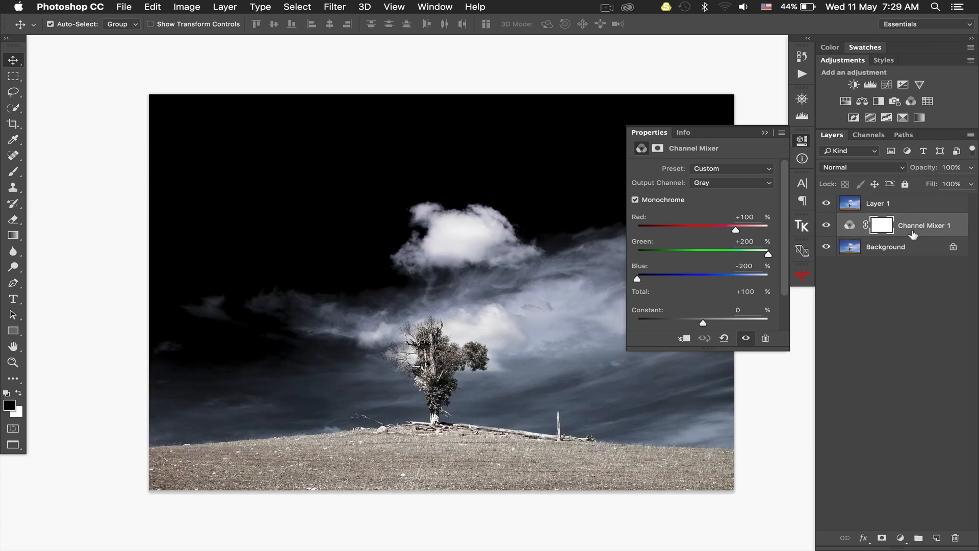
Step: Apply a Hue/Saturation adjustment to Layer 1 with Hue -130 and Saturation 40
scroll(448, 170, right, 5)
scroll(449, 170, down, 1)
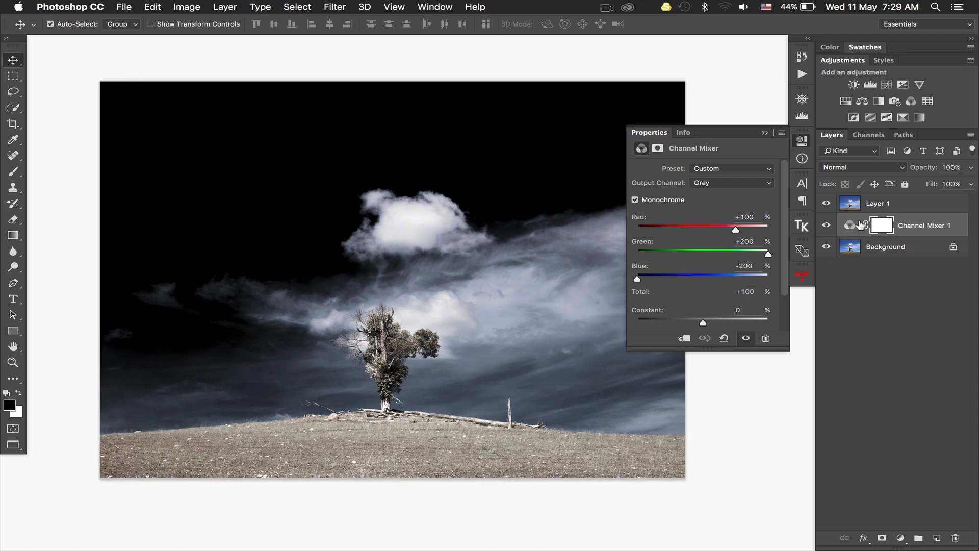
click(892, 202)
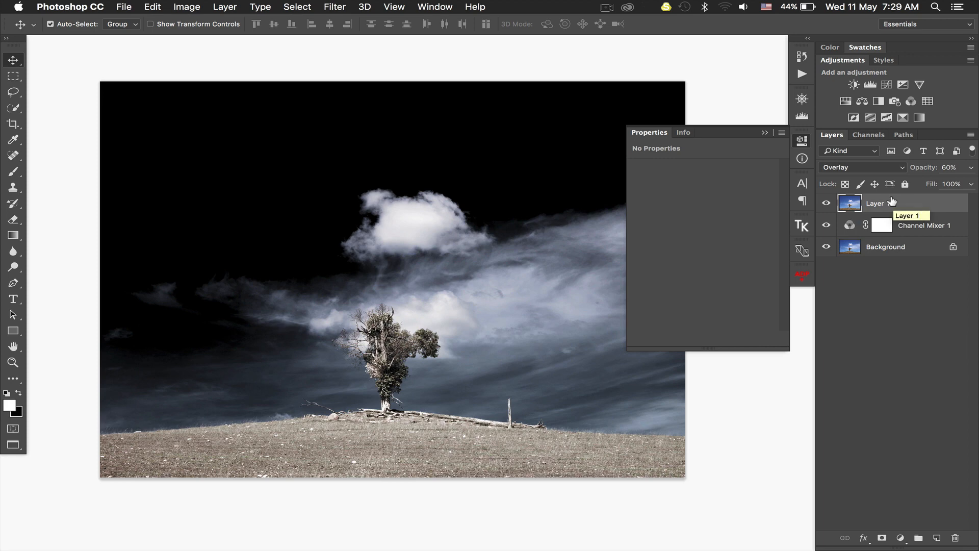
key(super+u)
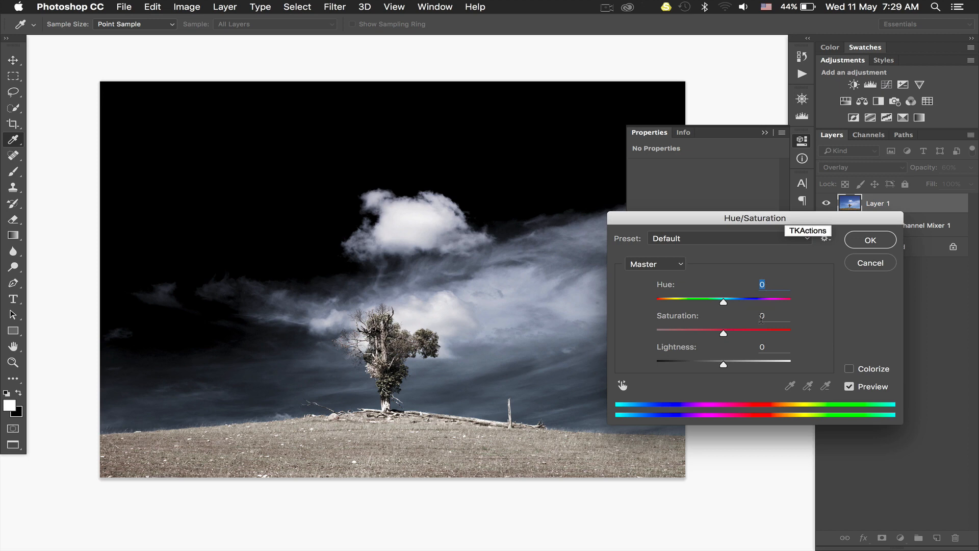
text(-130)
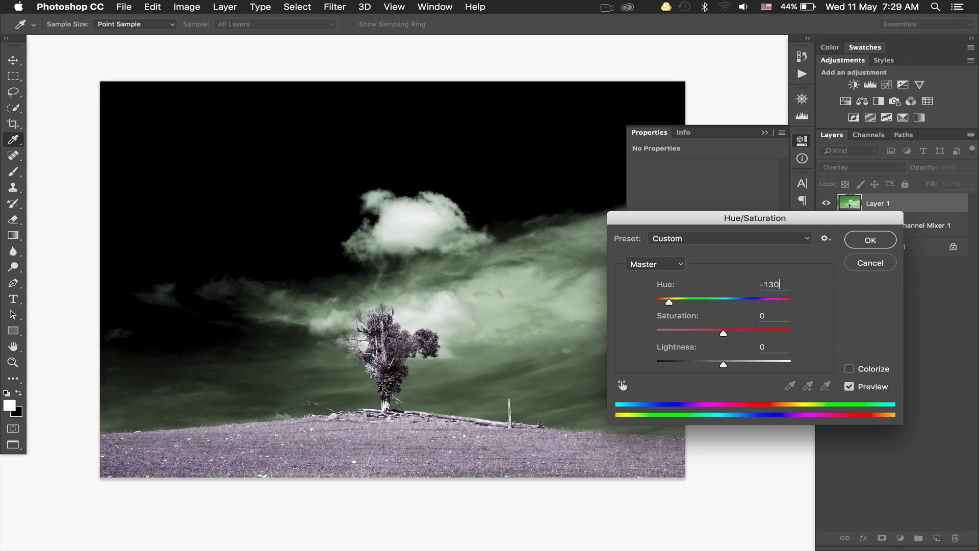
key(Tab)
text(40)
click(870, 239)
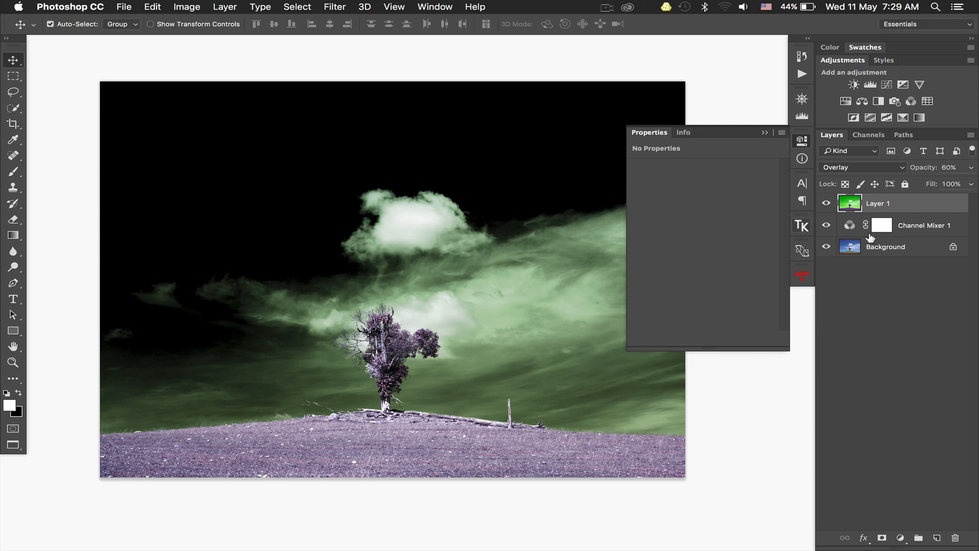
Step: Add a Levels adjustment layer above Layer 1 and group it with Layer 1 and the Channel Mixer layer
click(870, 85)
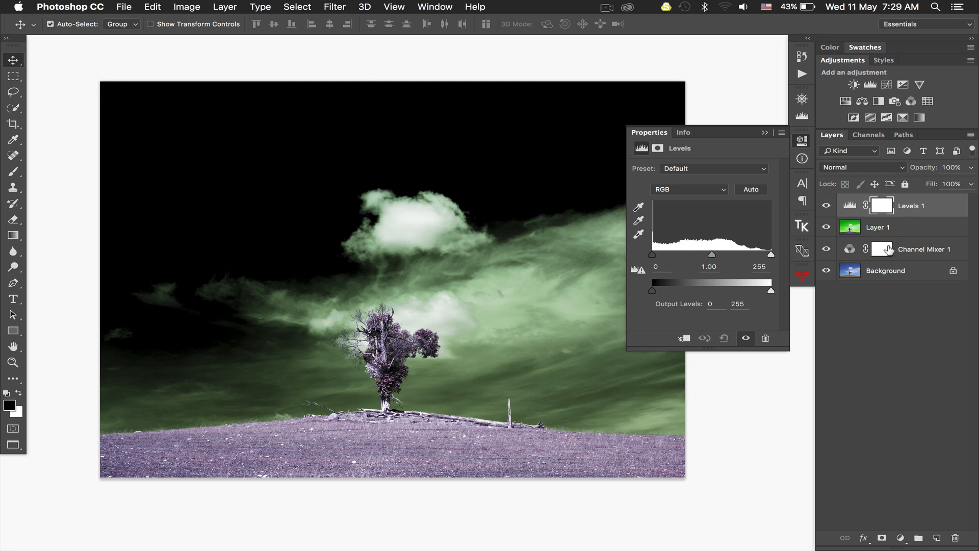
shift+click(906, 249)
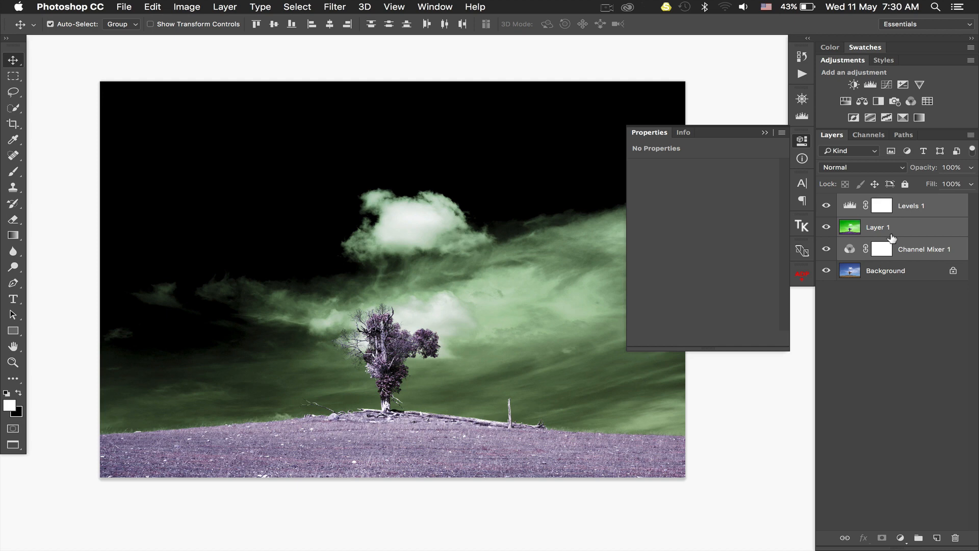
key(super)
key(super+g)
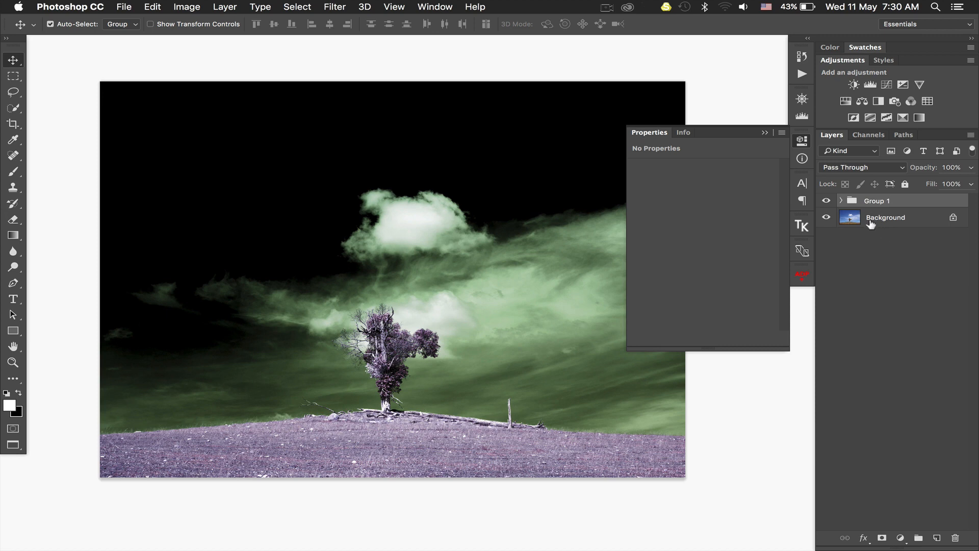
click(839, 200)
click(838, 200)
Step: Add a Black & White adjustment layer above Group 1 and compare the image with the group hidden and shown
click(877, 100)
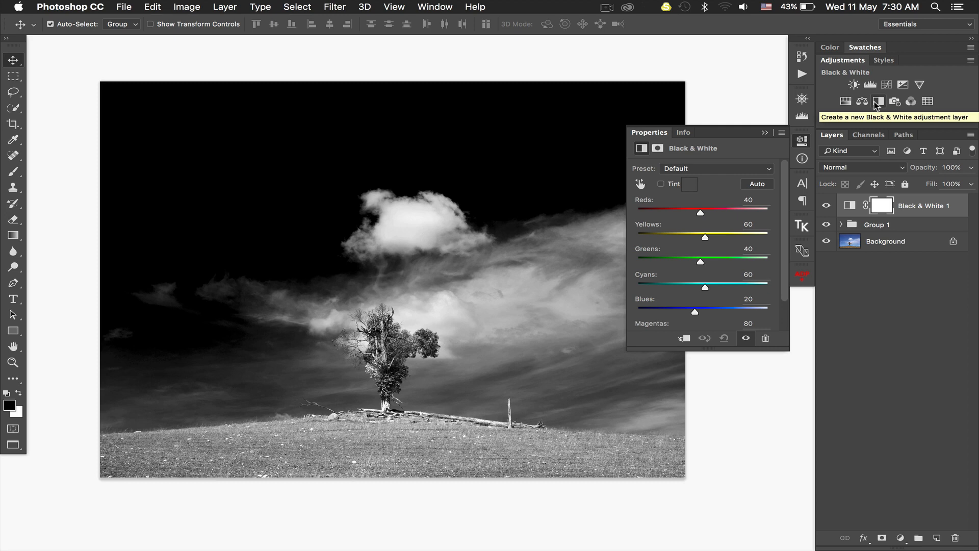
click(823, 223)
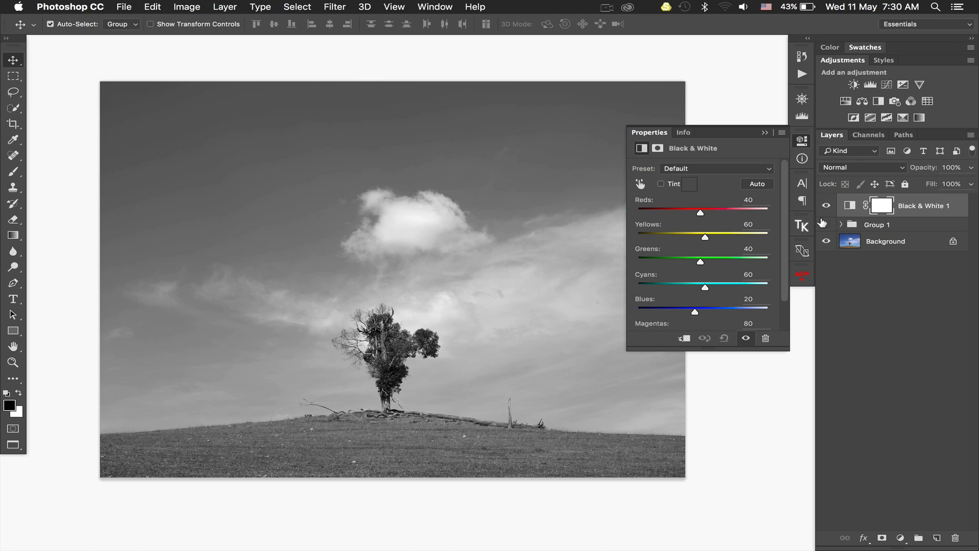
click(823, 223)
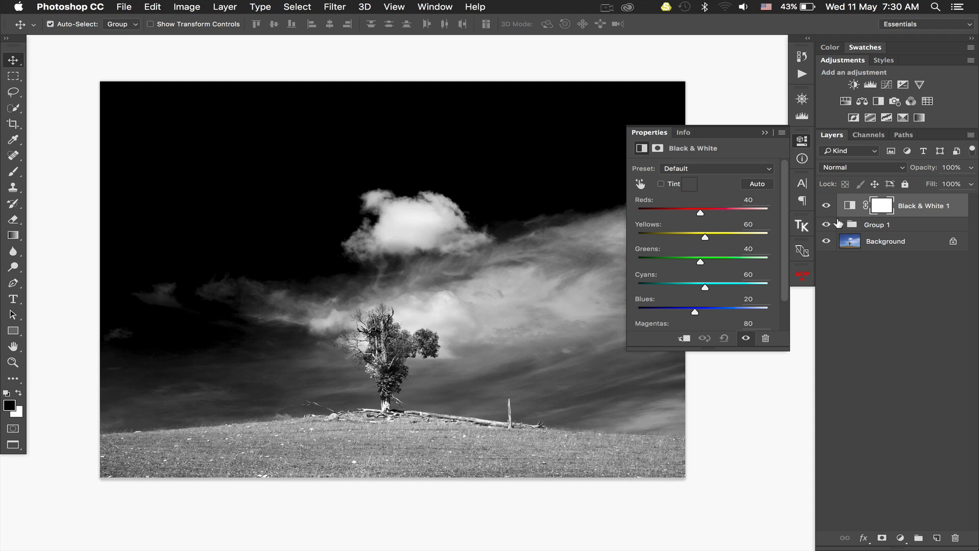
Step: Expand Group 1 and try a slight midtone adjustment on its Levels layer
click(840, 225)
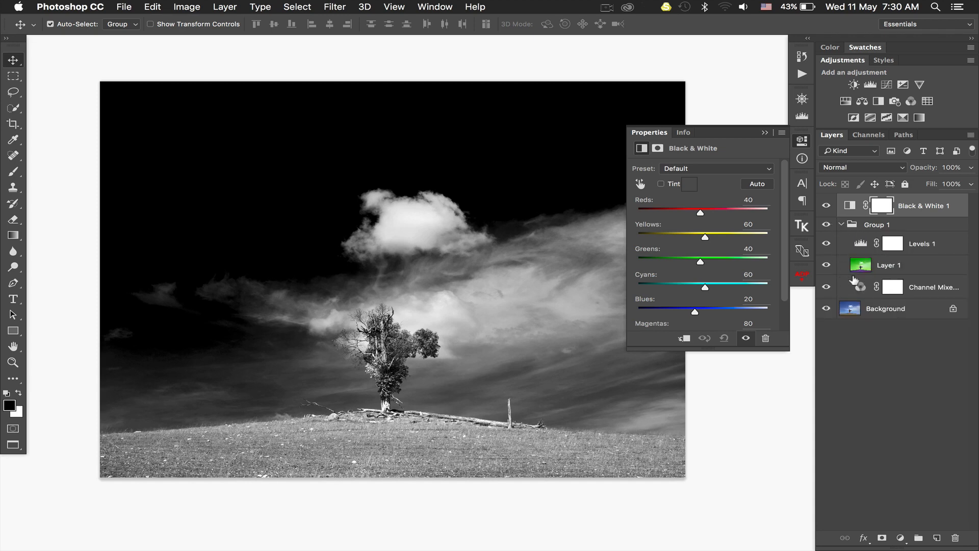
click(860, 244)
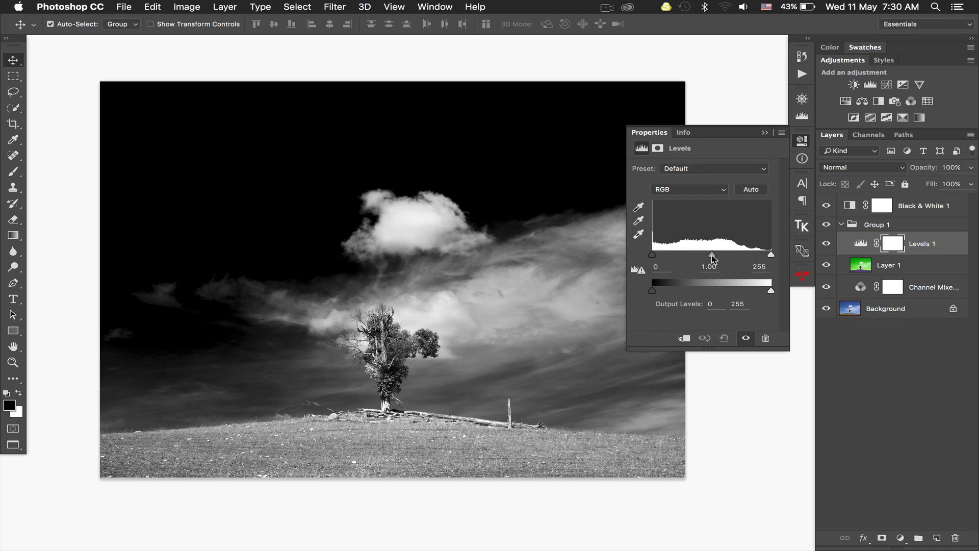
drag(711, 255, 709, 256)
Step: Compare the image with Layer 1 hidden and shown
click(847, 265)
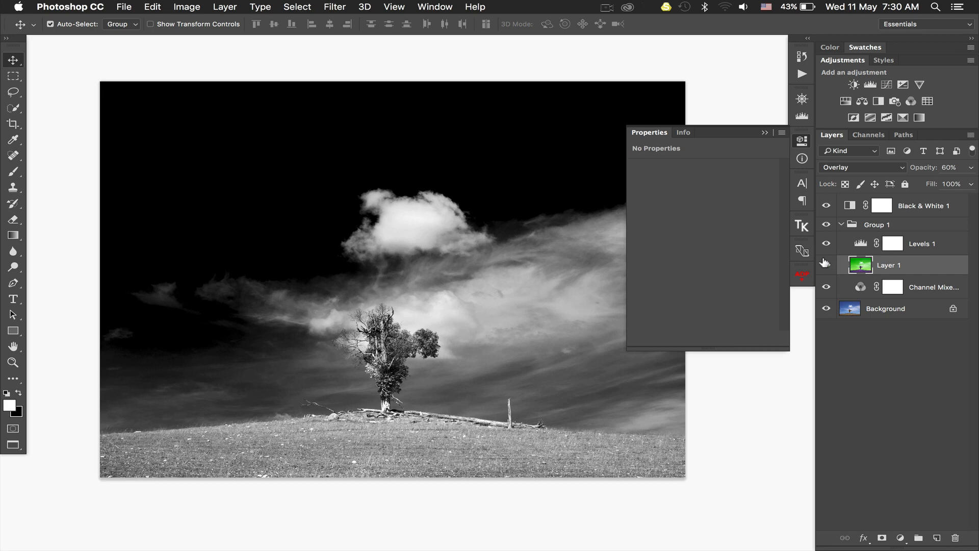
click(826, 265)
click(826, 264)
click(826, 264)
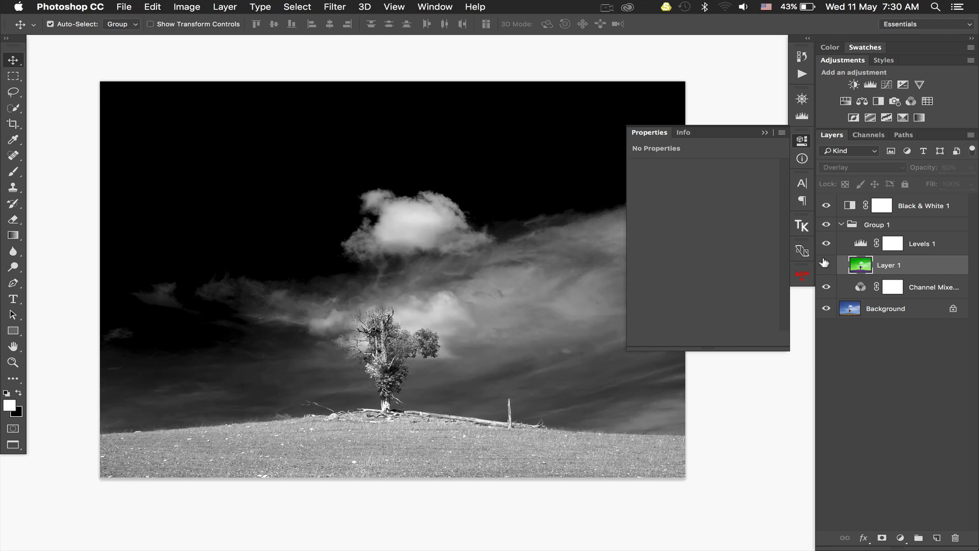
click(826, 264)
click(824, 263)
click(825, 263)
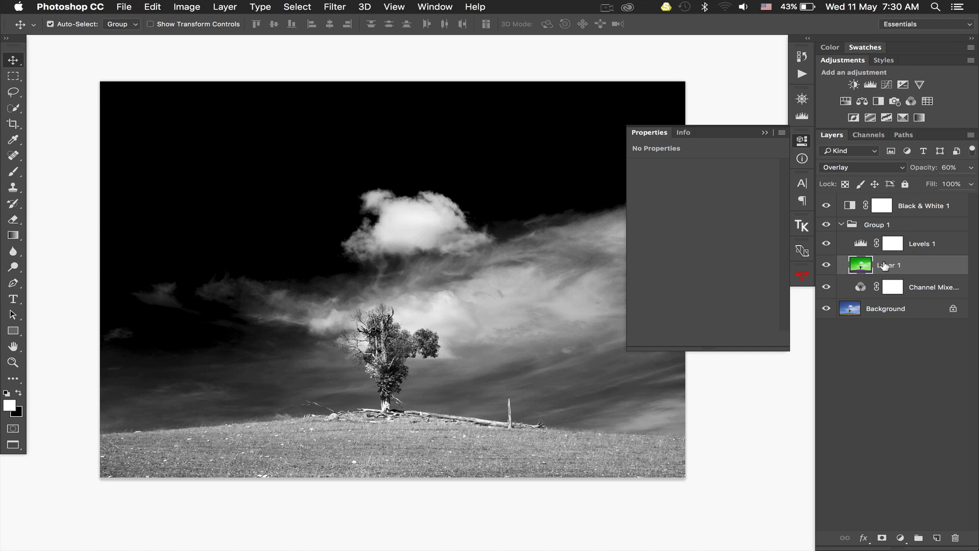
Step: Set the Channel Mixer layer's Red to +105% and Blue to -181%, and collapse its properties
click(859, 286)
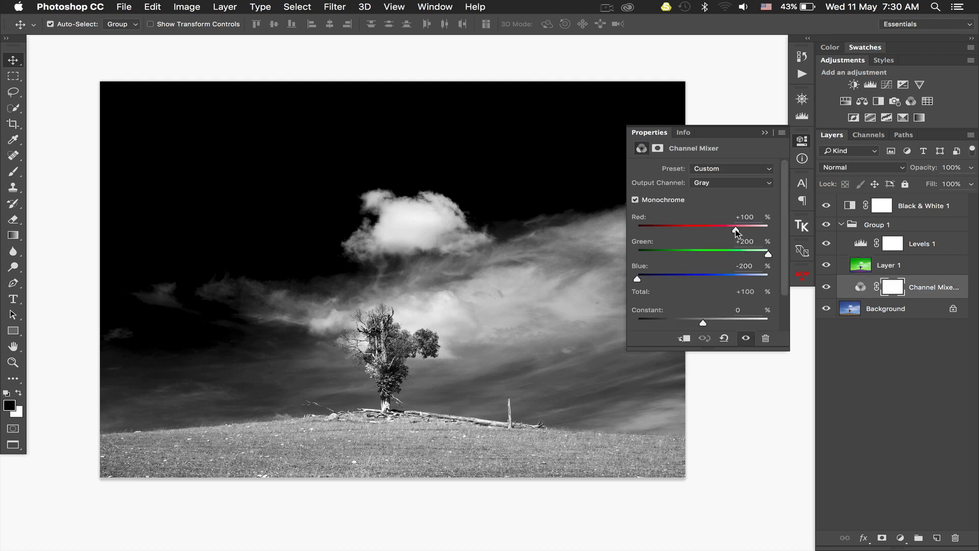
drag(736, 231, 773, 253)
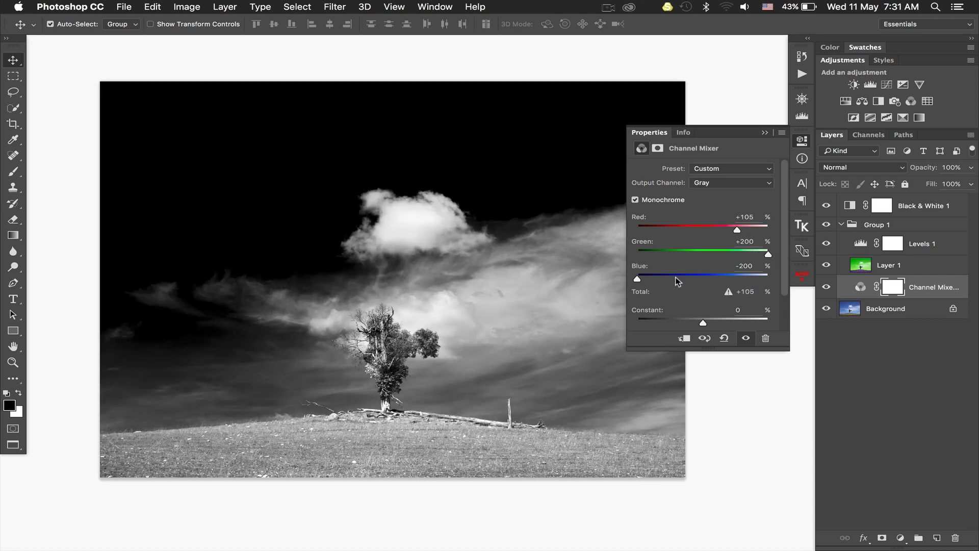
drag(639, 283, 644, 279)
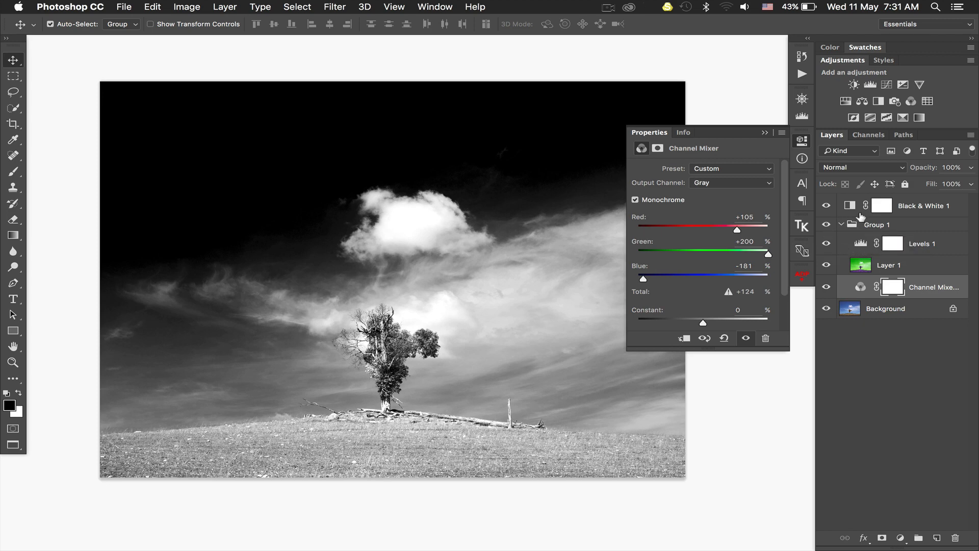
click(760, 131)
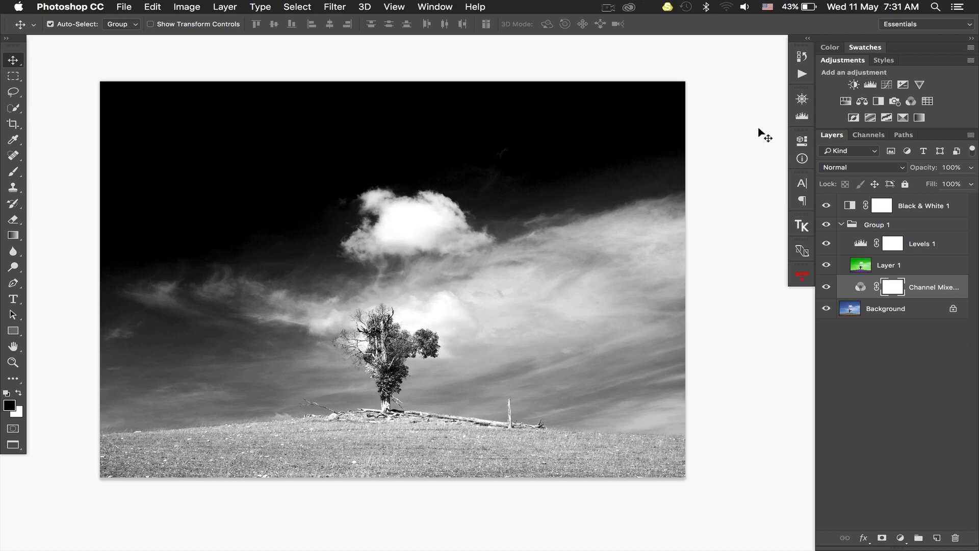
click(802, 74)
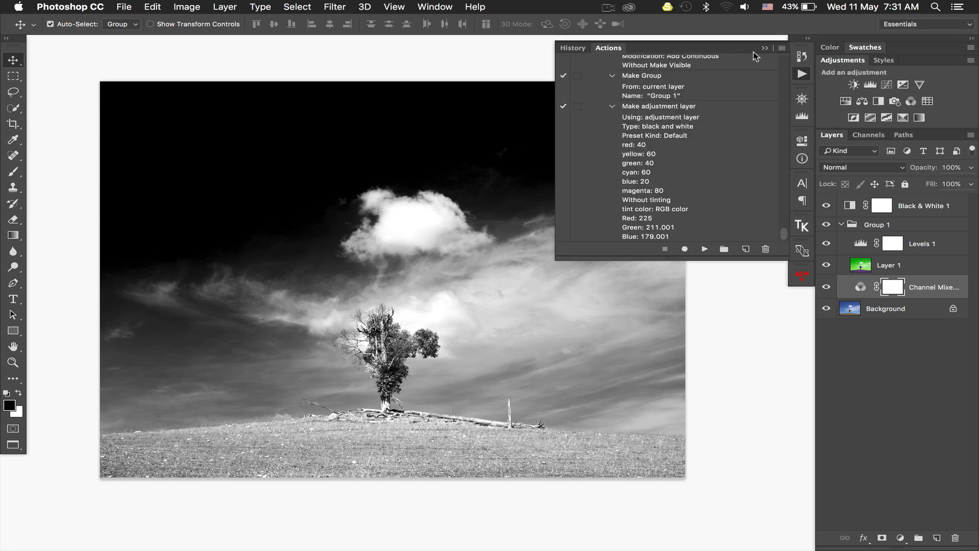
click(782, 49)
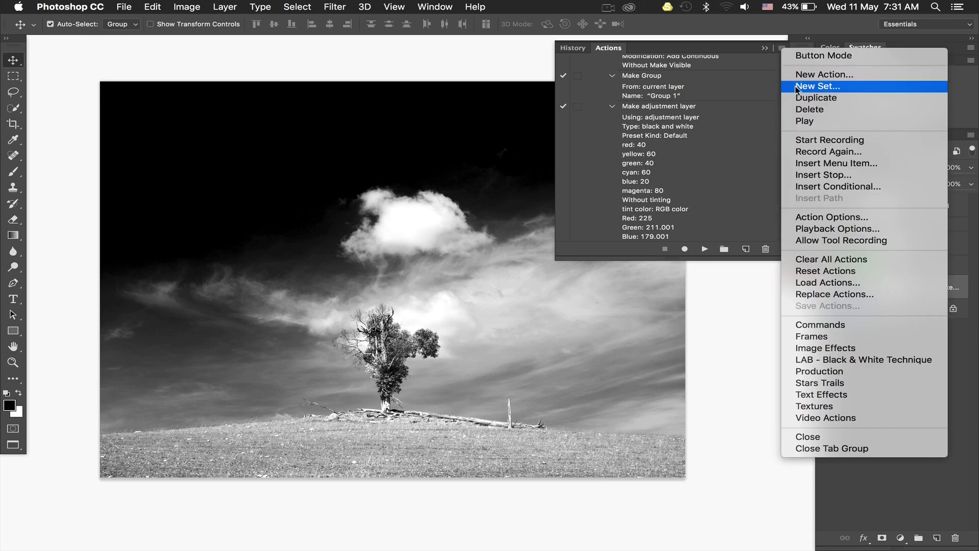
click(765, 50)
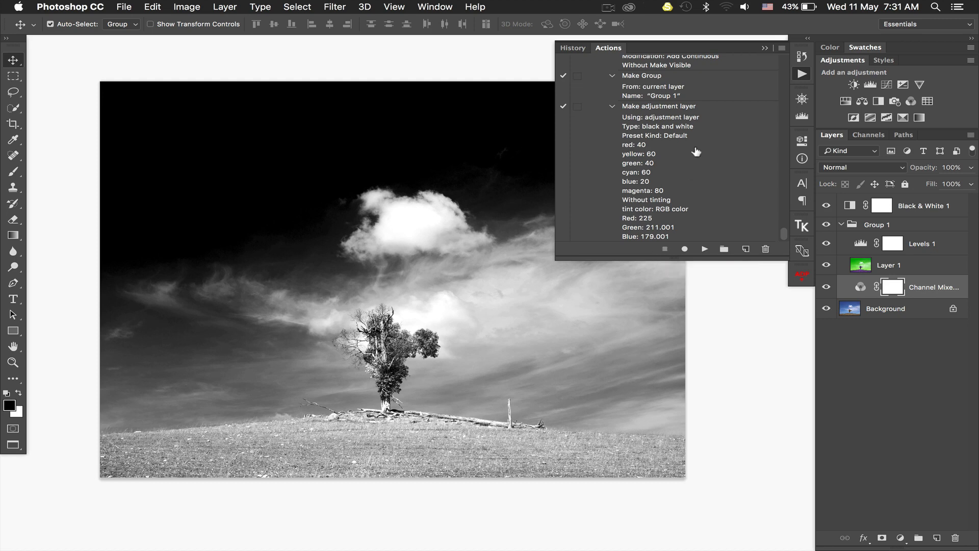
click(766, 48)
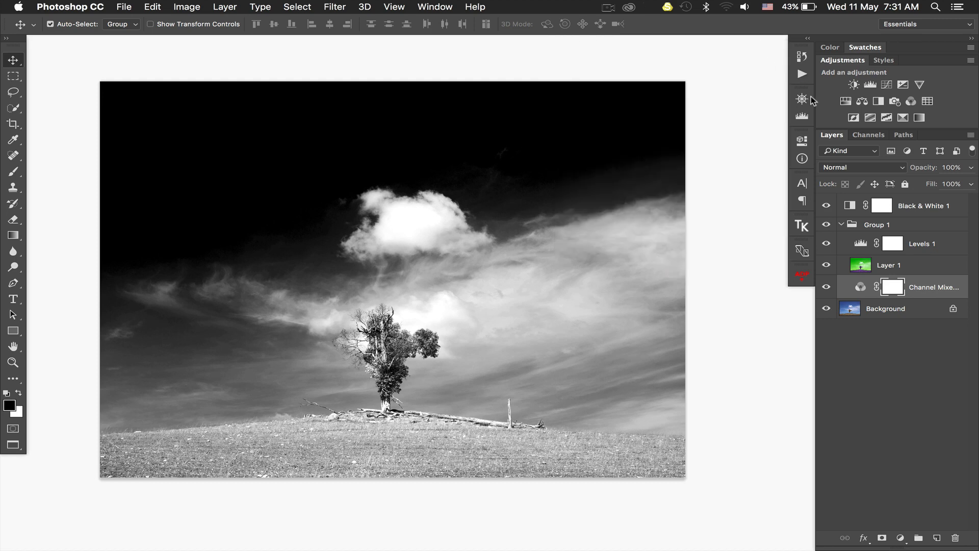
Step: Delete the Black & White 1 adjustment layer and Group 1 with its contents, keeping only the Background layer
click(923, 206)
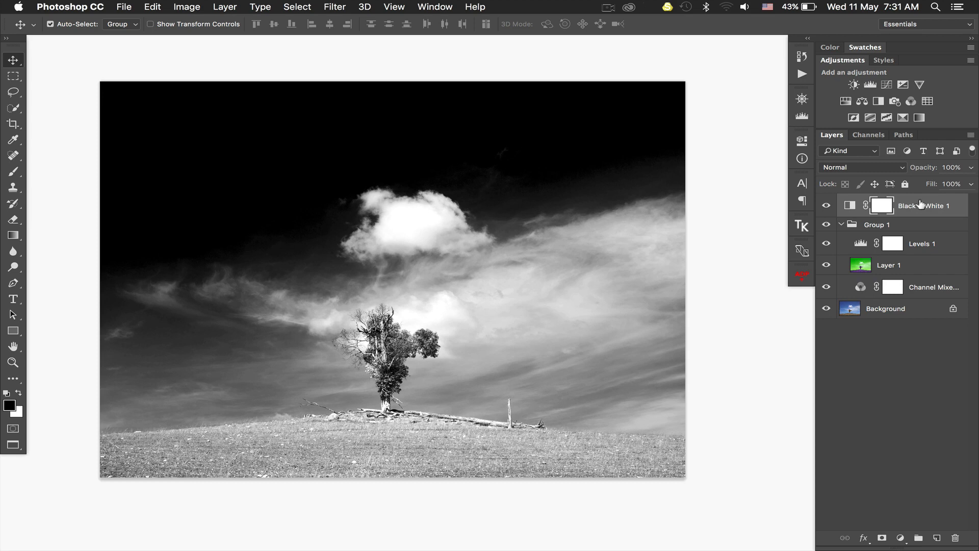
key(BackSpace)
key(BackSpace)
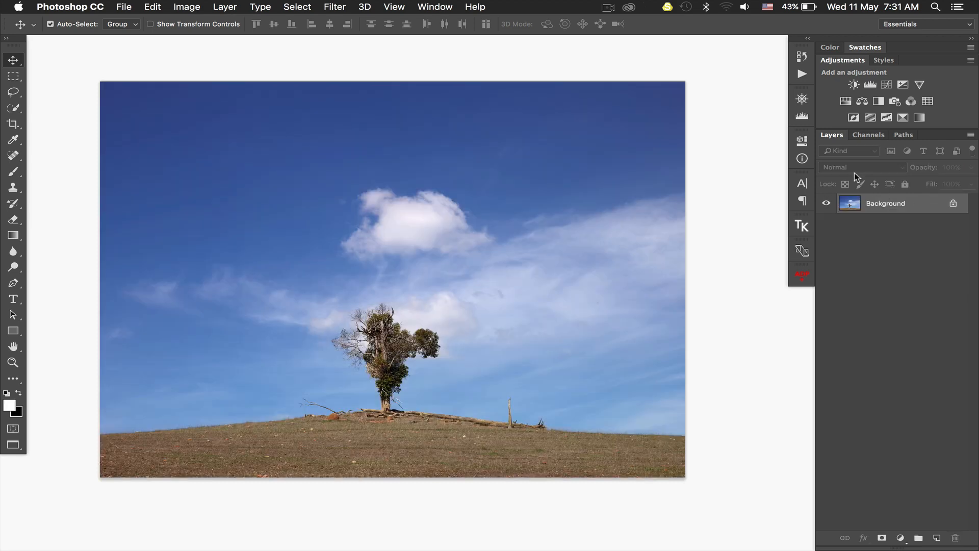
Step: Switch the actions list to Button Mode, run the IR Black & White action on the Background photo and collapse the list
click(802, 74)
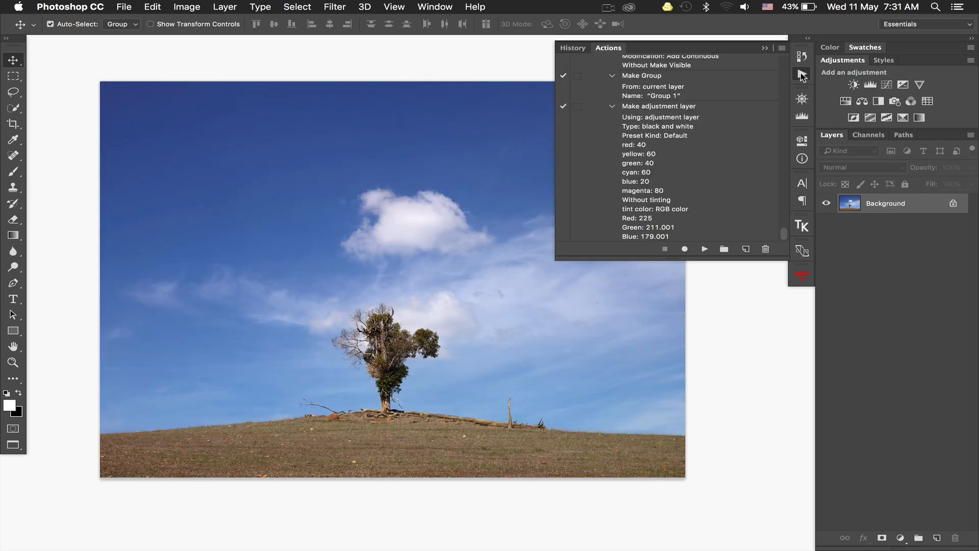
click(781, 48)
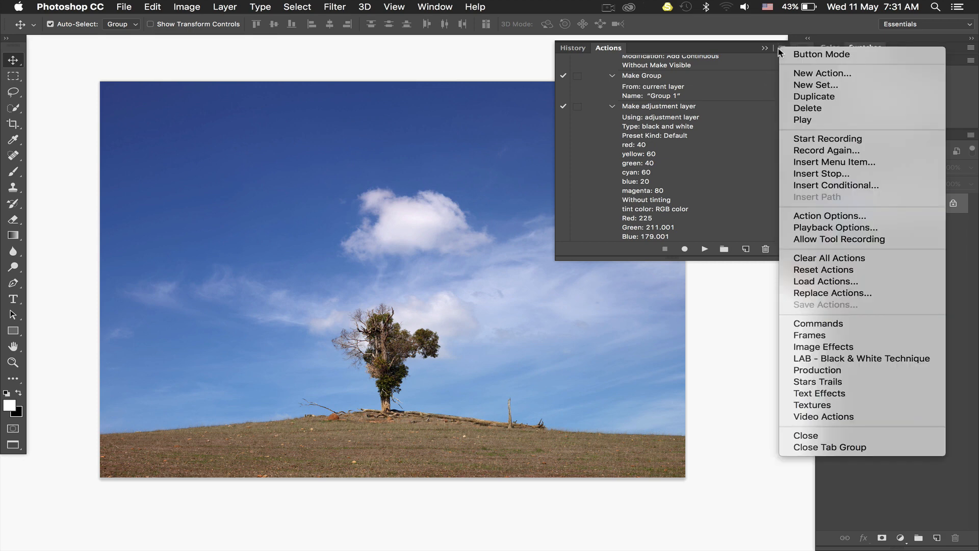
click(800, 55)
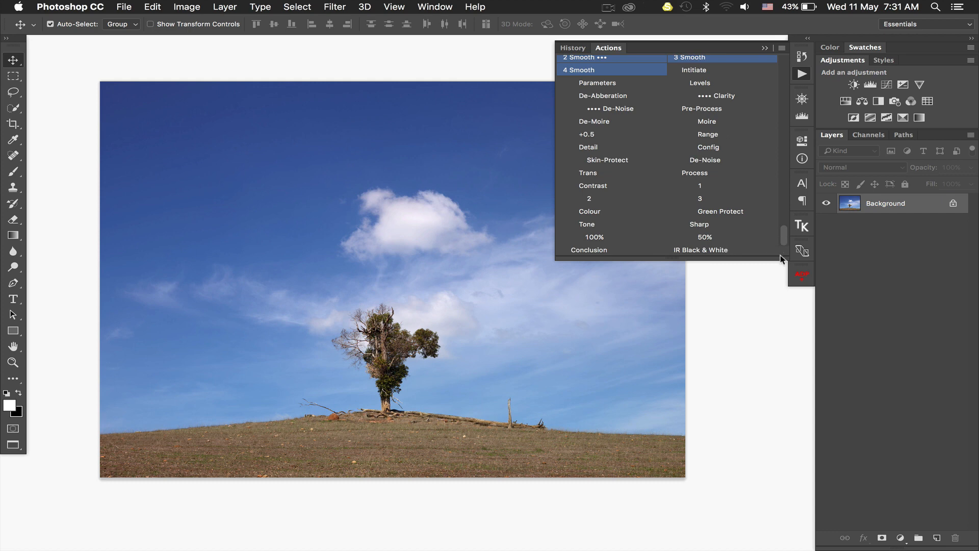
click(703, 251)
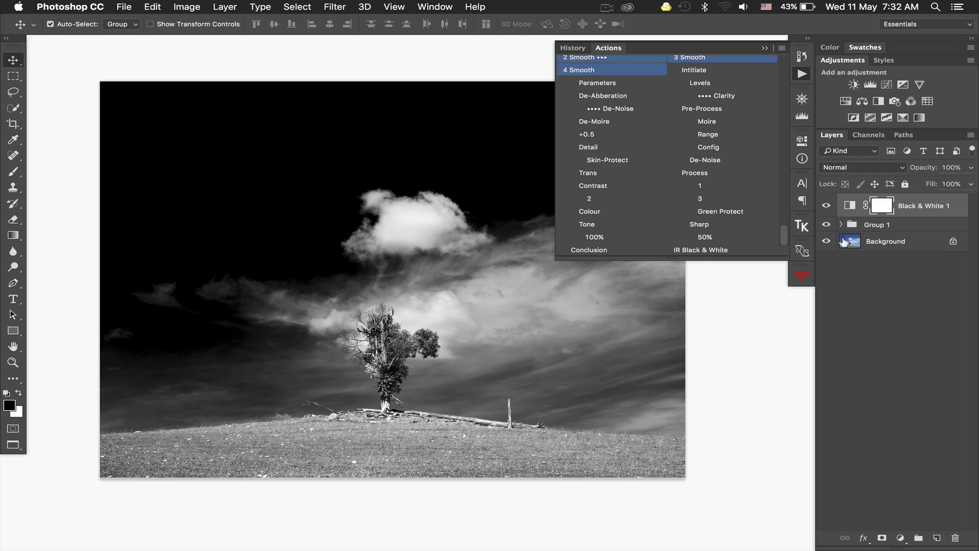
click(763, 48)
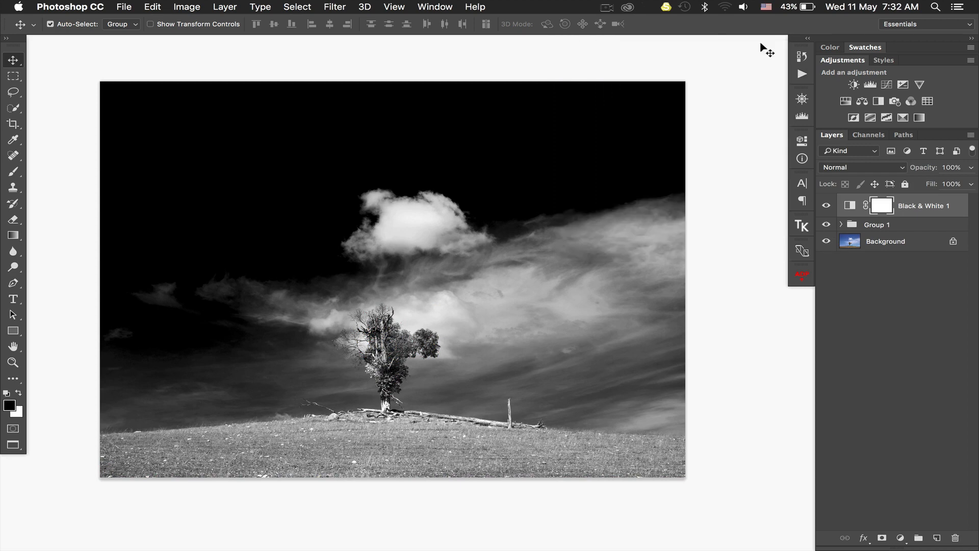